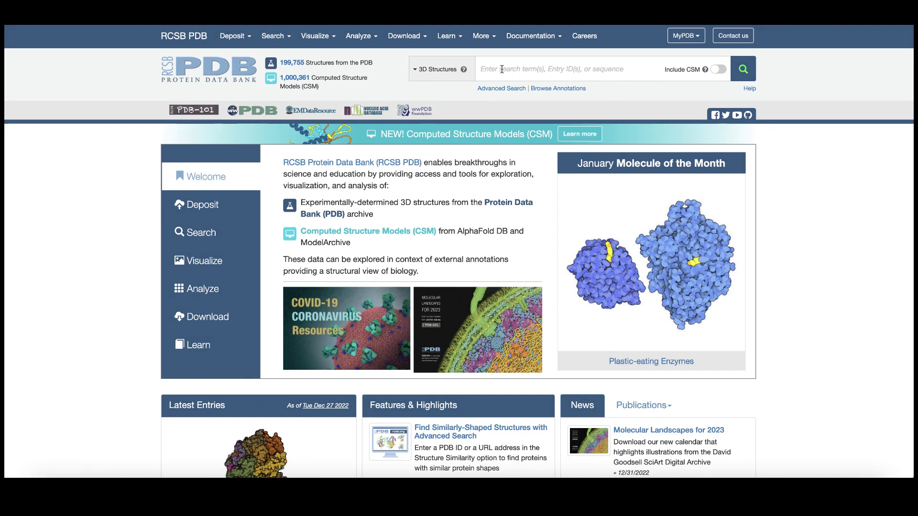
Search for entry 5jxe using the top search box
{"action": "left_click", "coordinate": [501, 69]}
{"action": "type", "text": "5jxe"}
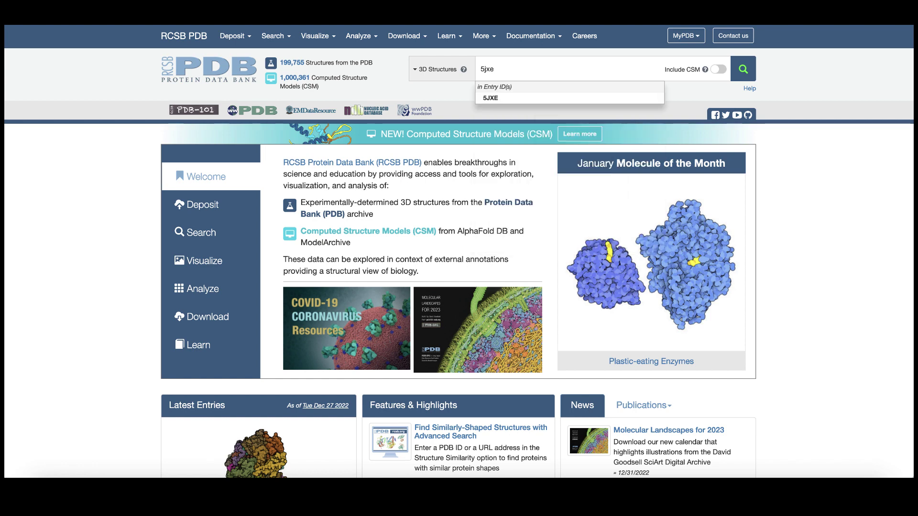
{"action": "left_click", "coordinate": [741, 69]}
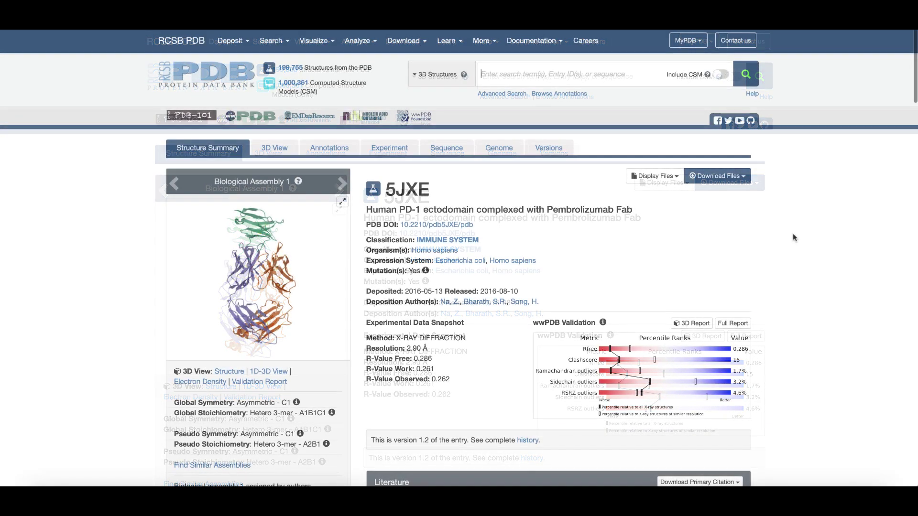
Scroll through the 5JXE Structure Summary with its 2.90 Å X-ray data, then back up
{"action": "scroll", "coordinate": [793, 238], "scroll_direction": "down", "scroll_amount": 2}
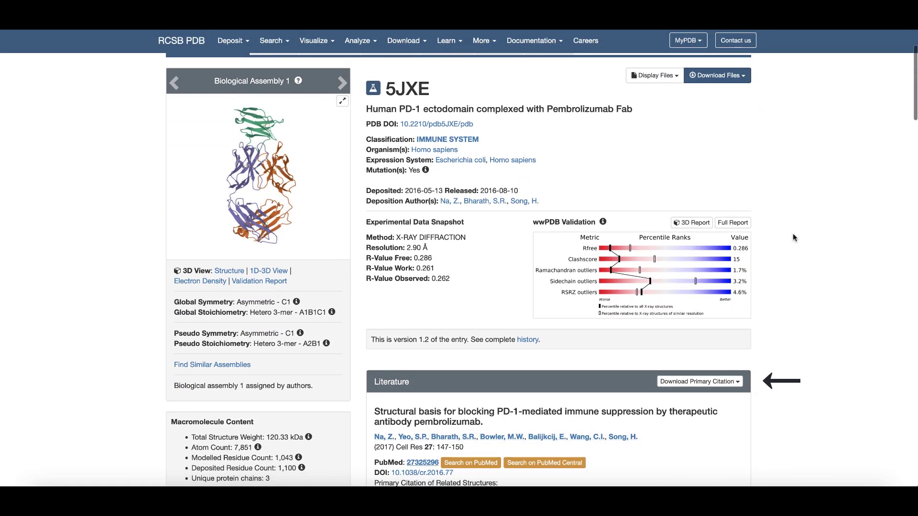
{"action": "scroll", "coordinate": [792, 236], "scroll_direction": "down", "scroll_amount": 2}
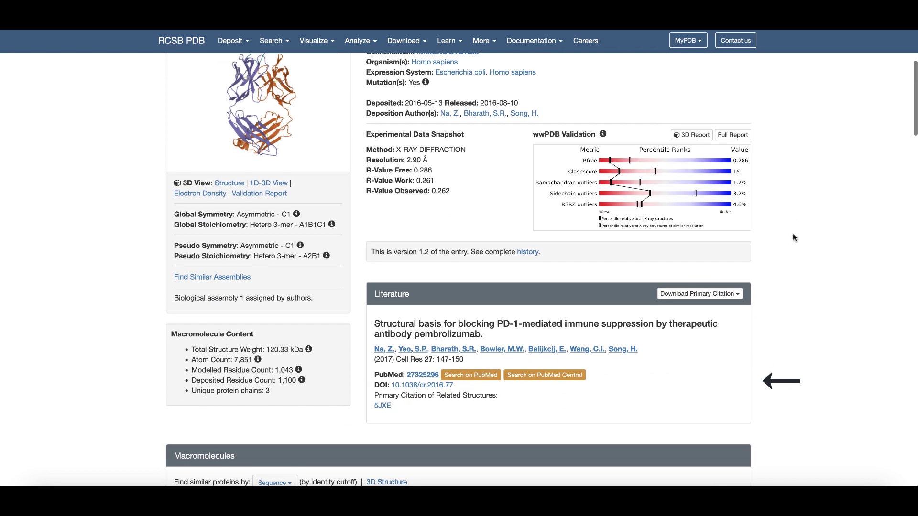
{"action": "scroll", "coordinate": [792, 234], "scroll_direction": "down", "scroll_amount": 6}
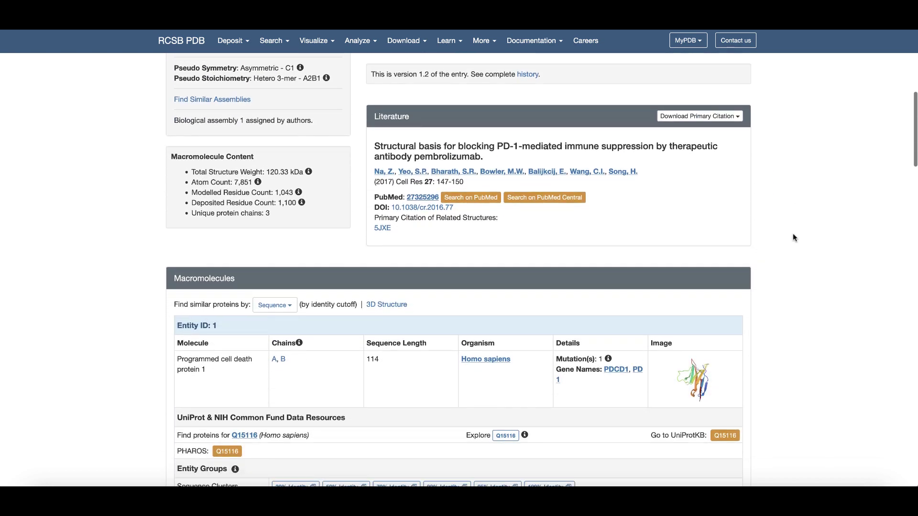
{"action": "scroll", "coordinate": [792, 238], "scroll_direction": "down", "scroll_amount": 2}
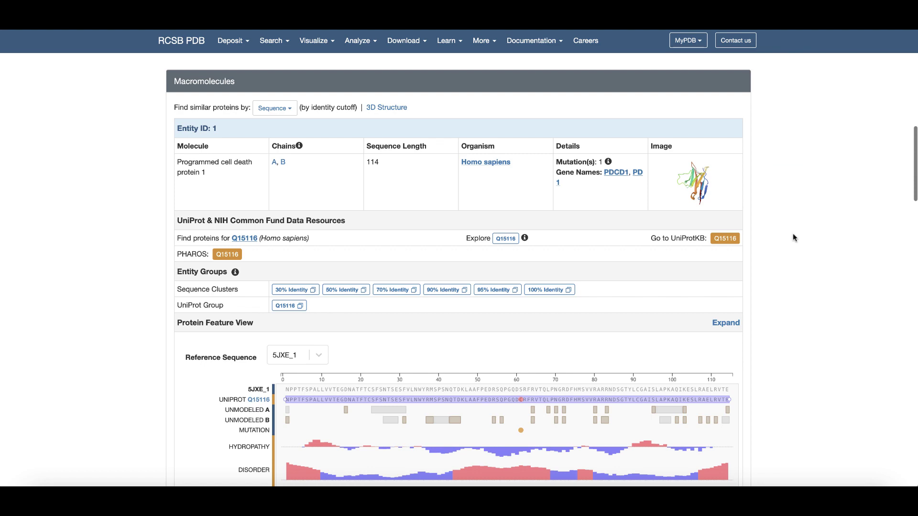
{"action": "scroll", "coordinate": [793, 238], "scroll_direction": "down", "scroll_amount": 10}
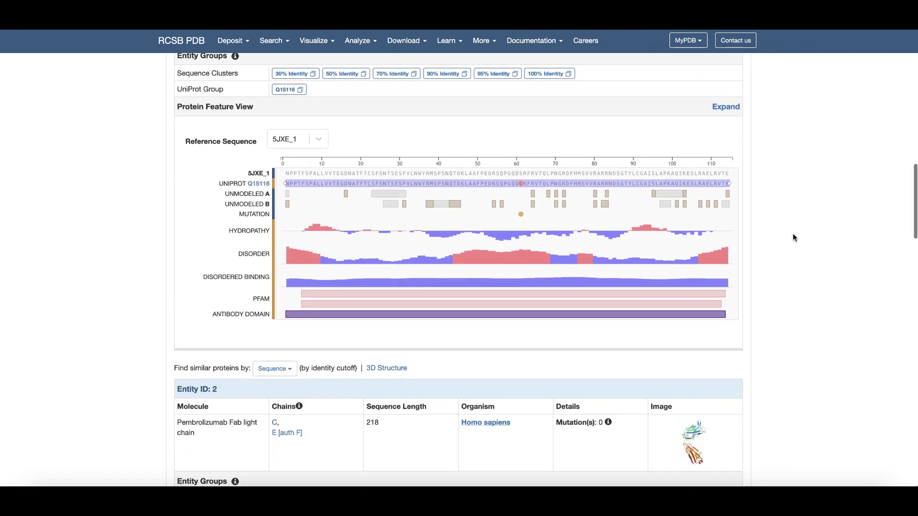
{"action": "scroll", "coordinate": [792, 234], "scroll_direction": "down", "scroll_amount": 2}
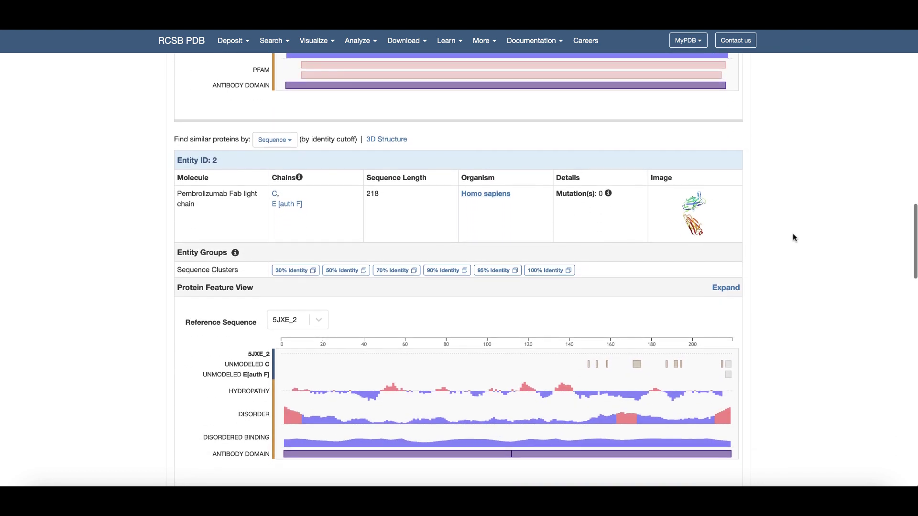
{"action": "scroll", "coordinate": [793, 234], "scroll_direction": "down", "scroll_amount": 3}
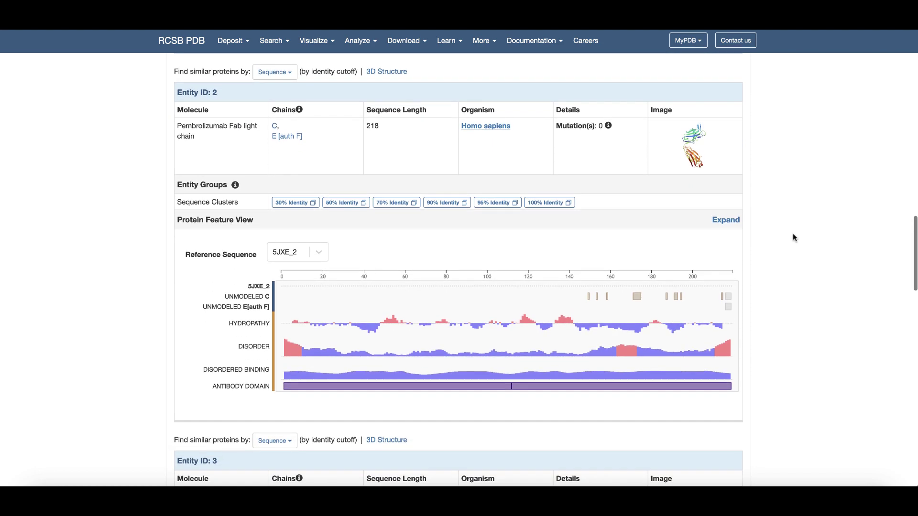
{"action": "scroll", "coordinate": [793, 237], "scroll_direction": "down", "scroll_amount": 1}
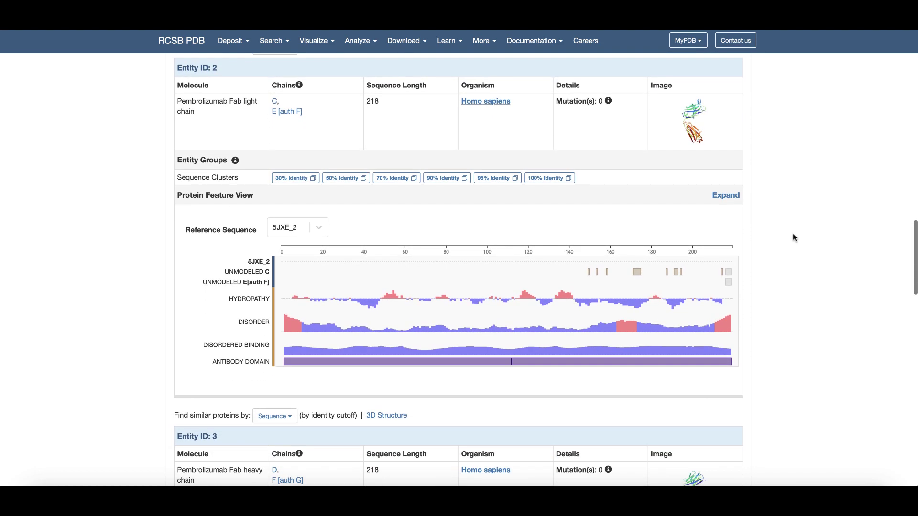
{"action": "scroll", "coordinate": [792, 238], "scroll_direction": "down", "scroll_amount": 15}
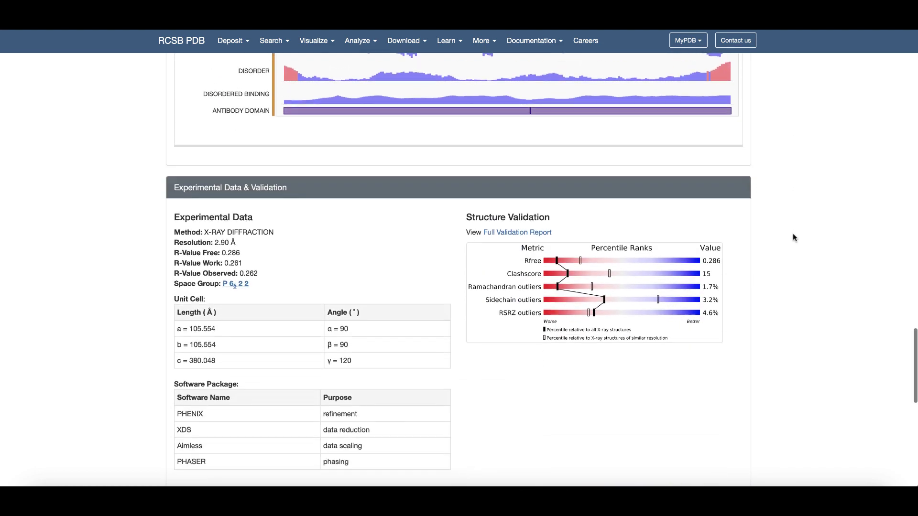
{"action": "scroll", "coordinate": [792, 238], "scroll_direction": "down", "scroll_amount": 2}
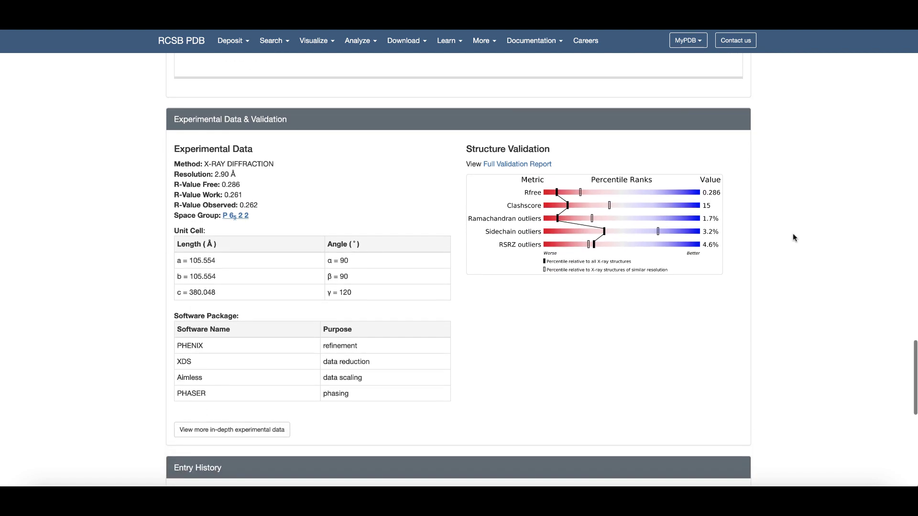
{"action": "scroll", "coordinate": [793, 234], "scroll_direction": "down", "scroll_amount": 4}
{"action": "scroll", "coordinate": [793, 237], "scroll_direction": "up", "scroll_amount": 20}
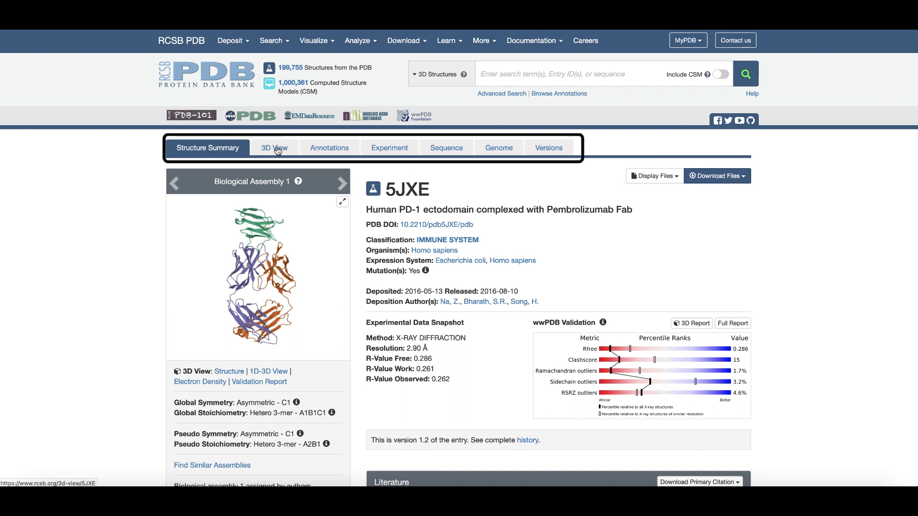
View 5JXE in 3D and rotate the molecule to see other sides
{"action": "left_click", "coordinate": [277, 148]}
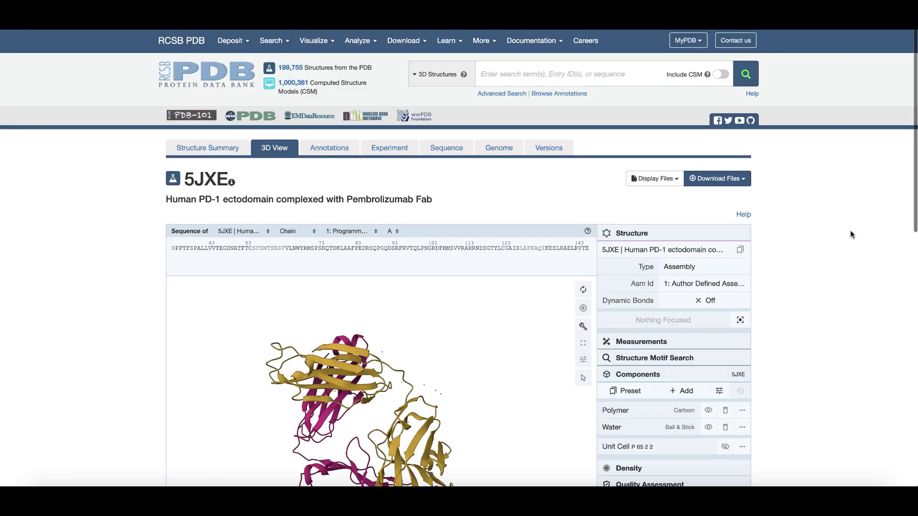
{"action": "scroll", "coordinate": [849, 228], "scroll_direction": "down", "scroll_amount": 5}
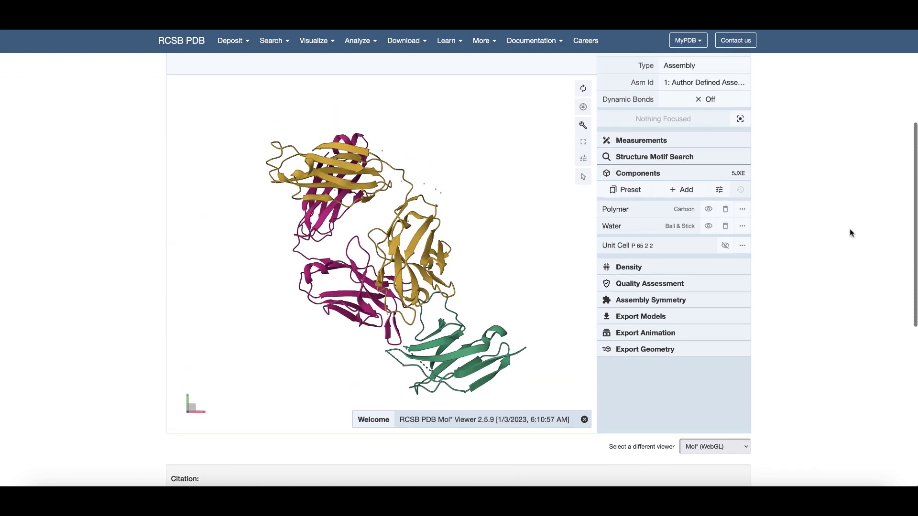
{"action": "left_click_drag", "start_coordinate": [509, 223], "coordinate": [414, 262]}
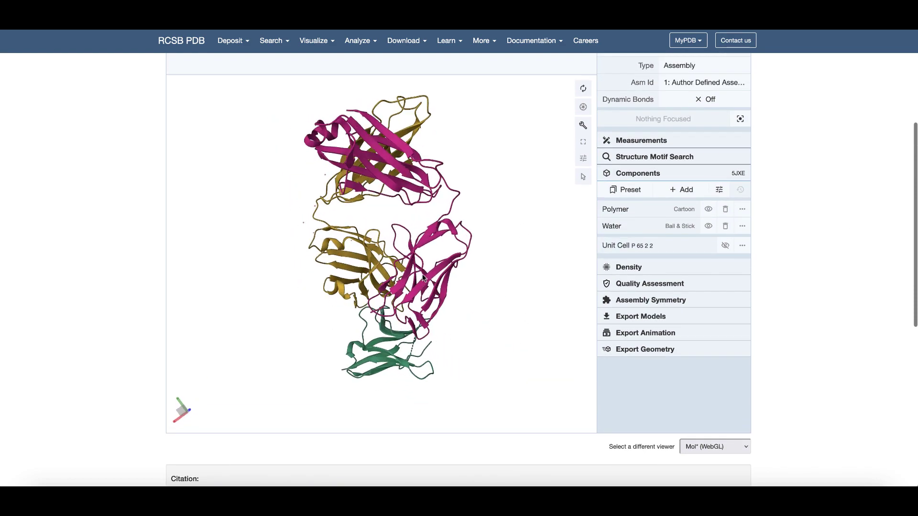
{"action": "left_click_drag", "start_coordinate": [426, 275], "coordinate": [435, 261]}
{"action": "scroll", "coordinate": [435, 261], "scroll_direction": "up", "scroll_amount": 4}
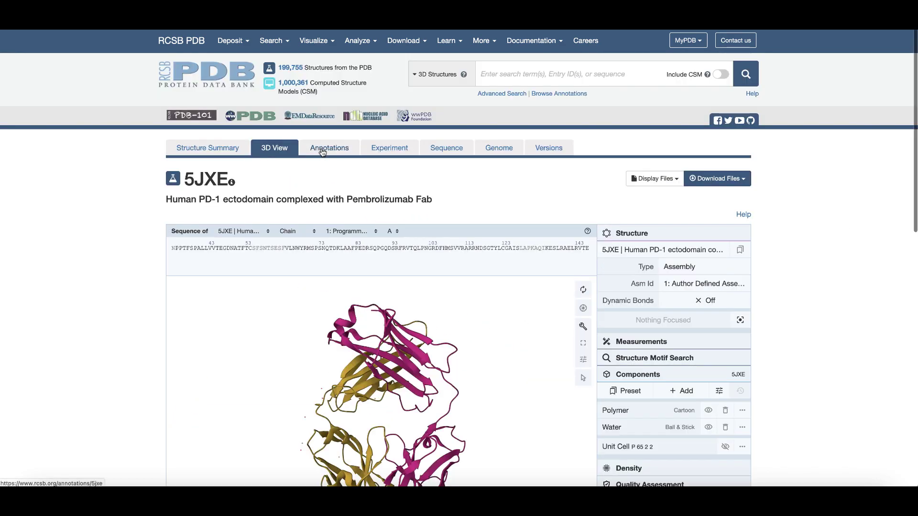
Review the 5JXE Annotations page down its full length
{"action": "left_click", "coordinate": [334, 148]}
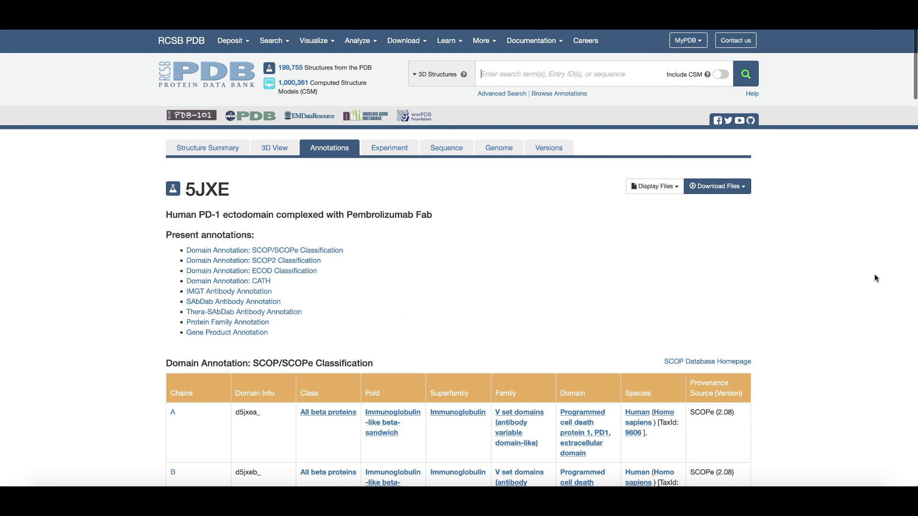
{"action": "scroll", "coordinate": [874, 278], "scroll_direction": "down", "scroll_amount": 8}
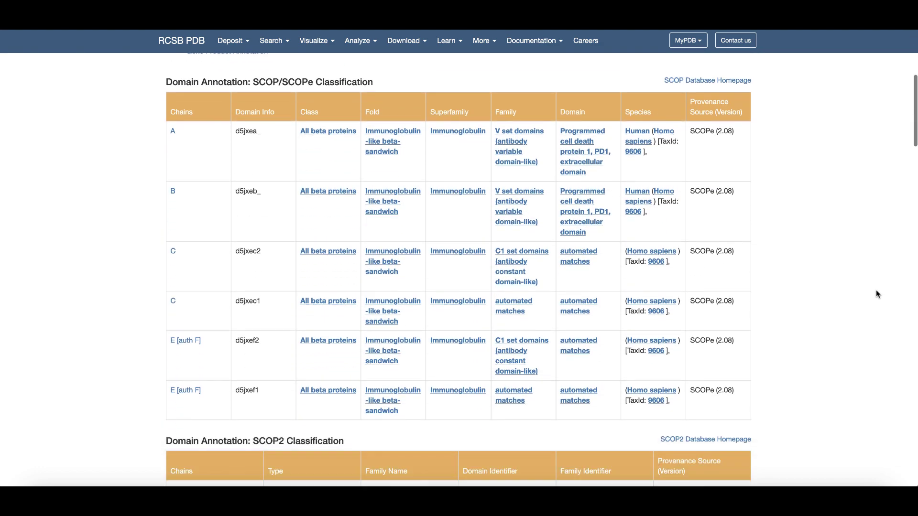
{"action": "scroll", "coordinate": [877, 291], "scroll_direction": "down", "scroll_amount": 20}
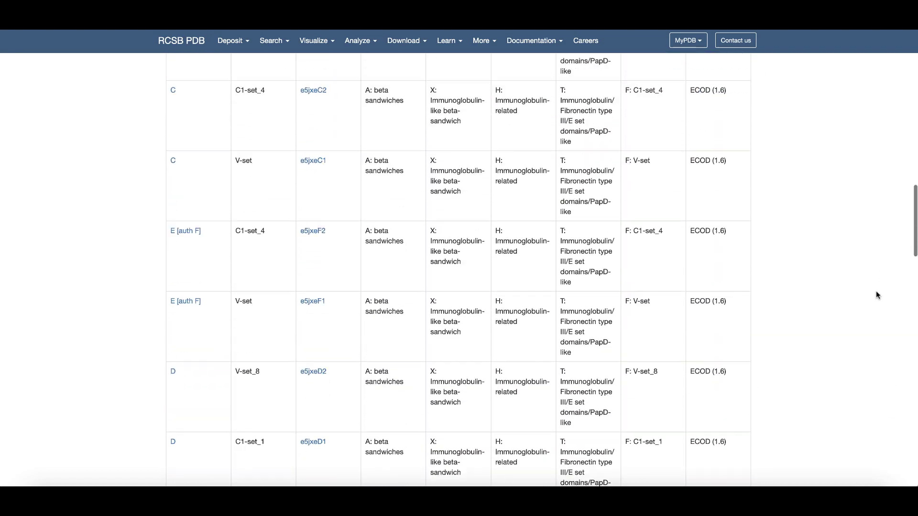
{"action": "scroll", "coordinate": [876, 291], "scroll_direction": "down", "scroll_amount": 8}
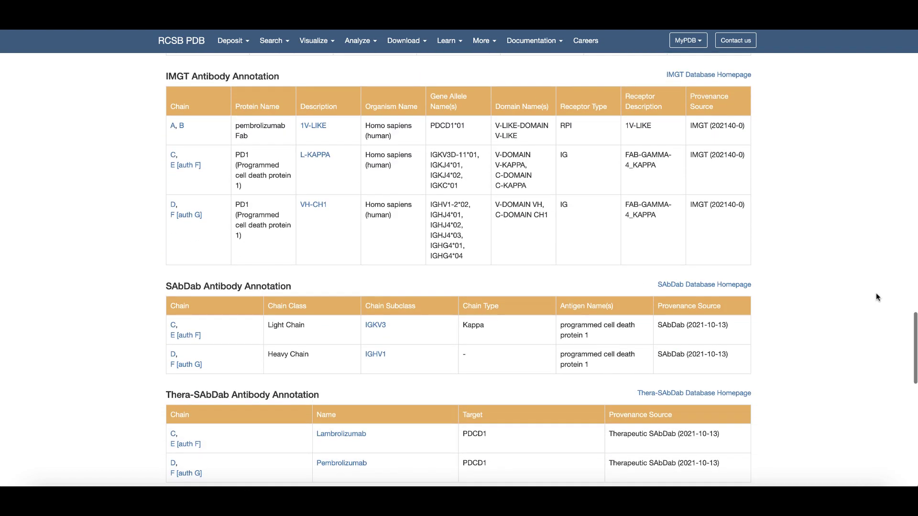
{"action": "scroll", "coordinate": [876, 292], "scroll_direction": "down", "scroll_amount": 2}
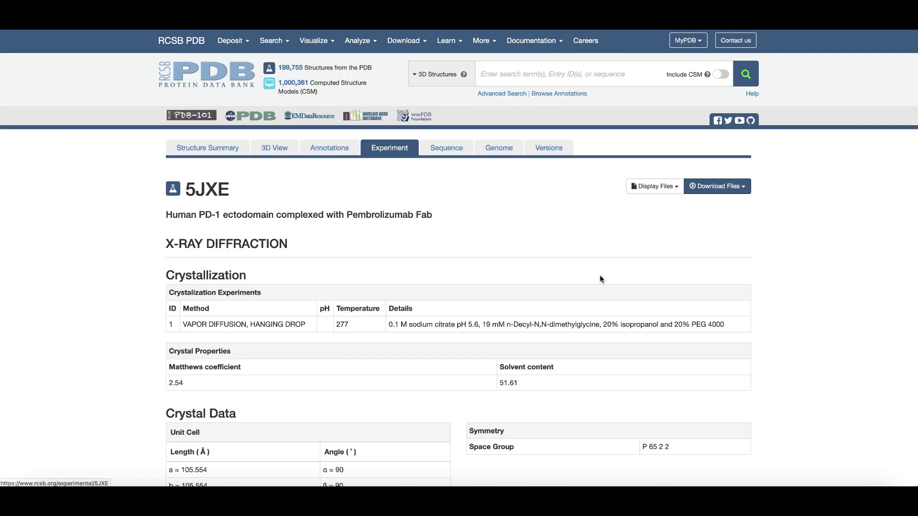
{"action": "scroll", "coordinate": [739, 310], "scroll_direction": "down", "scroll_amount": 5}
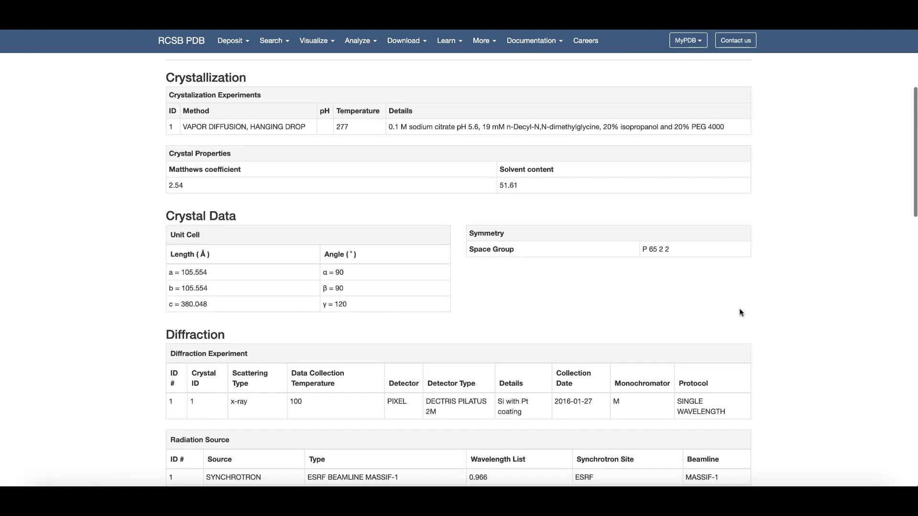
{"action": "scroll", "coordinate": [739, 309], "scroll_direction": "down", "scroll_amount": 6}
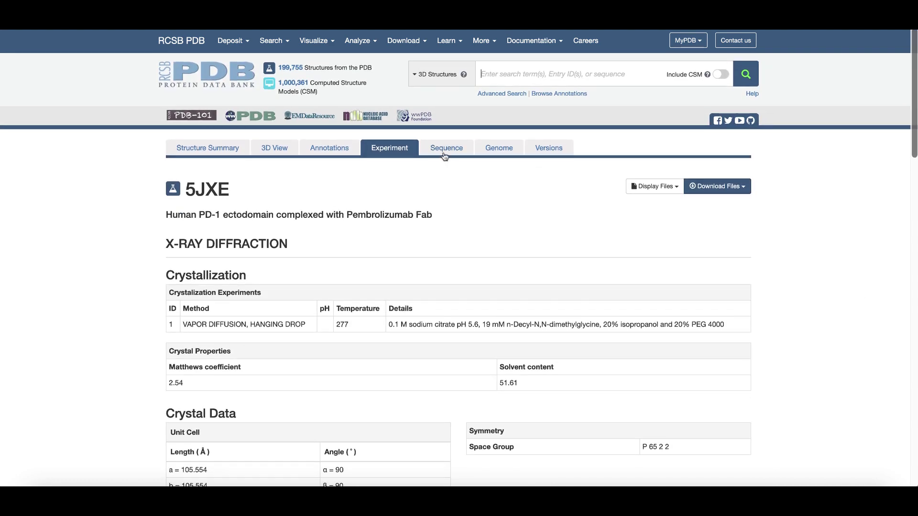
Show the Sequence page with chain A's PD-1 feature tracks
{"action": "left_click", "coordinate": [445, 150]}
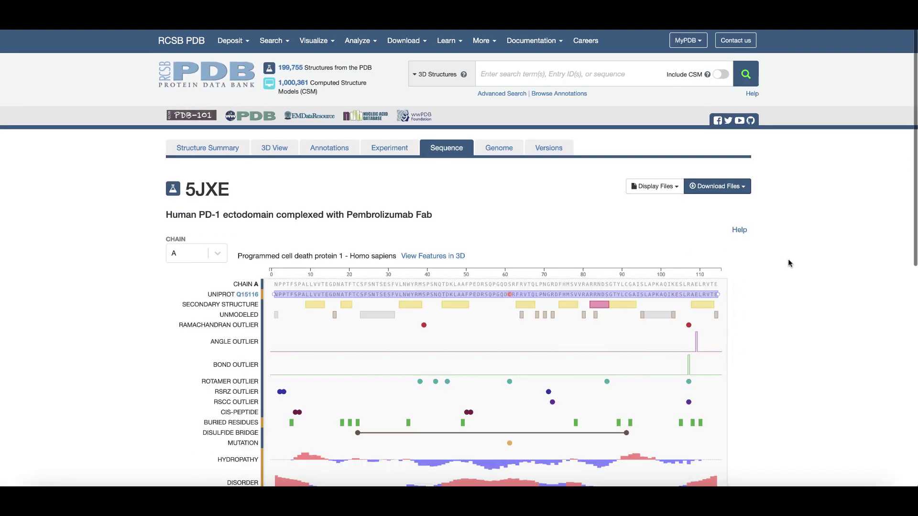
{"action": "scroll", "coordinate": [792, 263], "scroll_direction": "down", "scroll_amount": 3}
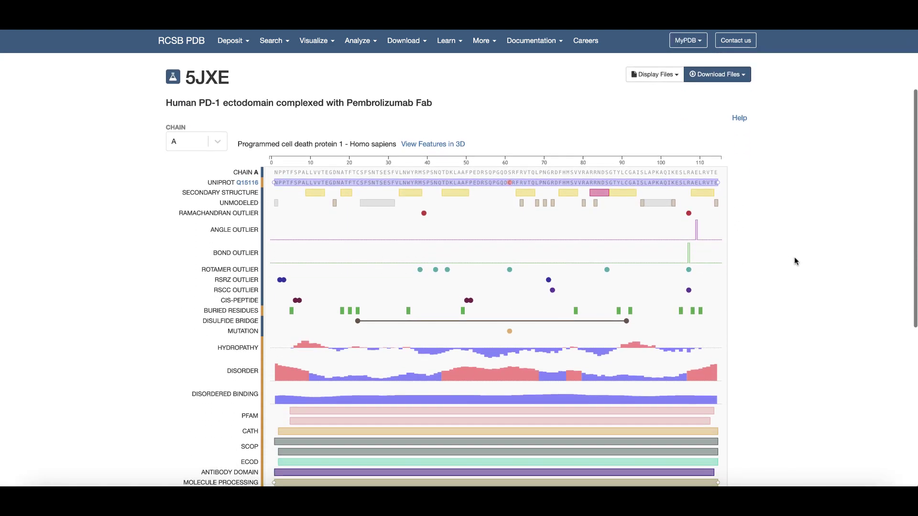
{"action": "scroll", "coordinate": [795, 261], "scroll_direction": "down", "scroll_amount": 3}
{"action": "scroll", "coordinate": [795, 261], "scroll_direction": "up", "scroll_amount": 2}
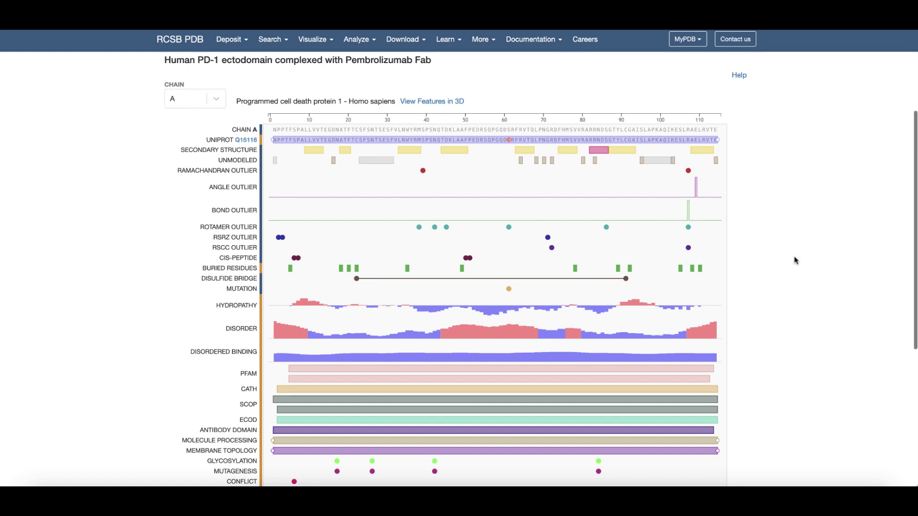
Show 5JXE's sequence features in 3D, focused on residue 55 of binding chain F
{"action": "left_click", "coordinate": [453, 101]}
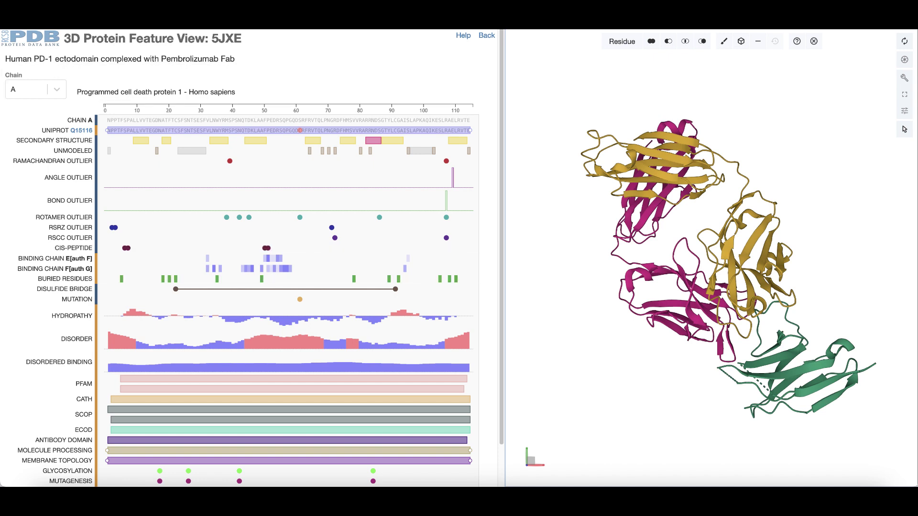
{"action": "left_click", "coordinate": [281, 273]}
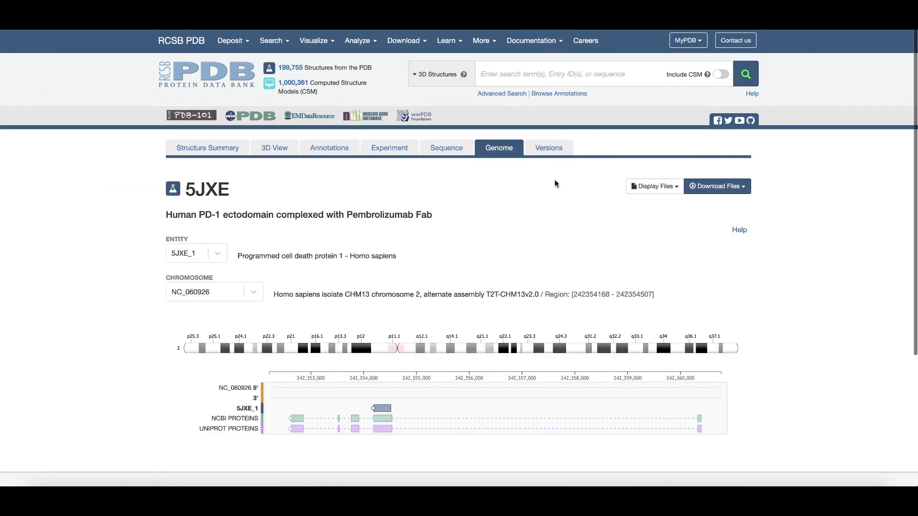
Review the version history of the 5JXE entry
{"action": "left_click", "coordinate": [553, 152]}
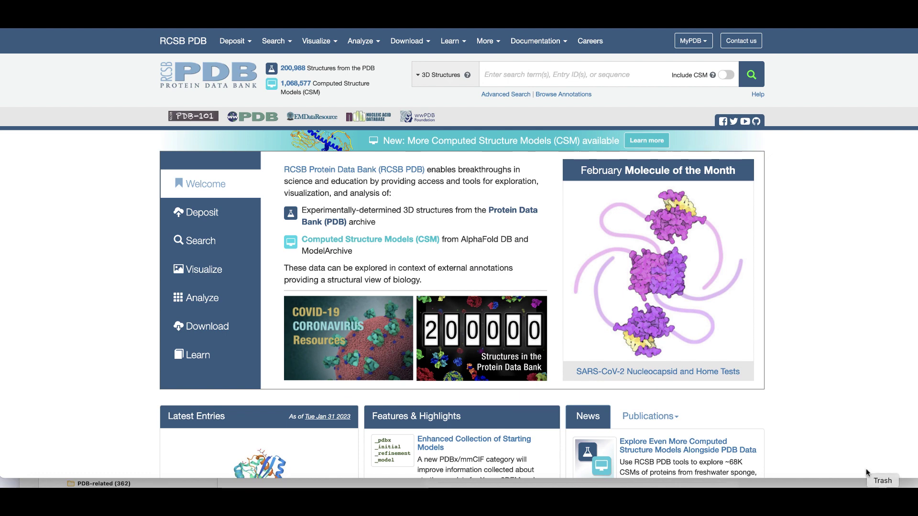
Run an Advanced Search for UniProt accession Q9NZQ7, returning 49 structures
{"action": "left_click", "coordinate": [502, 95]}
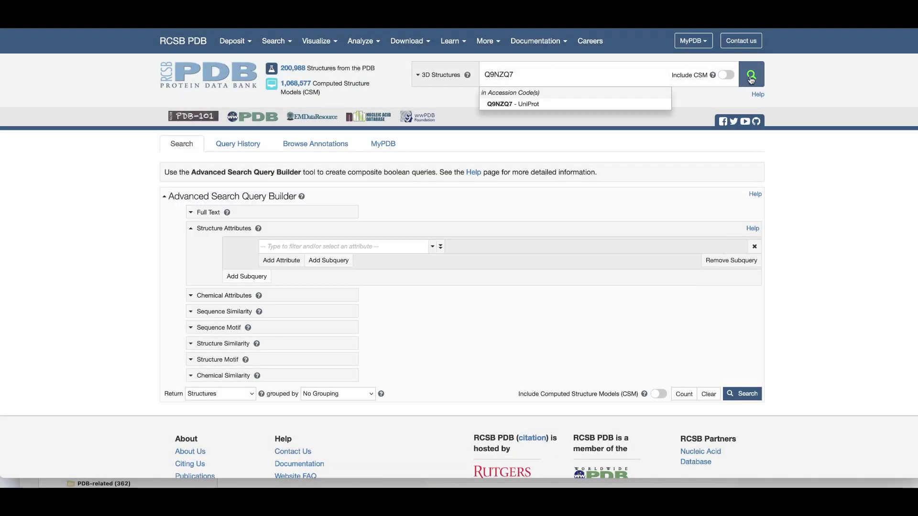
{"action": "left_click", "coordinate": [751, 75]}
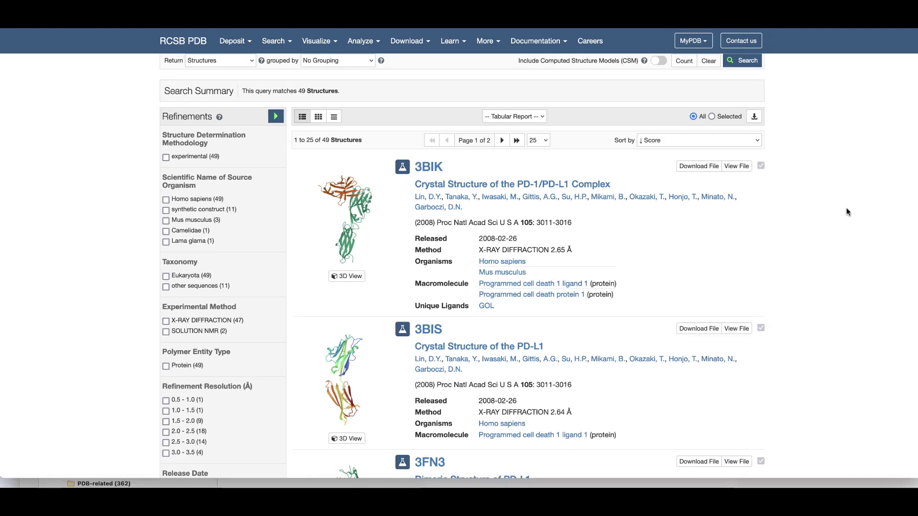
Sort the 49 Q9NZQ7 results by 'Release Date: Oldest to Newest' and browse them
{"action": "scroll", "coordinate": [846, 210], "scroll_direction": "down", "scroll_amount": 2}
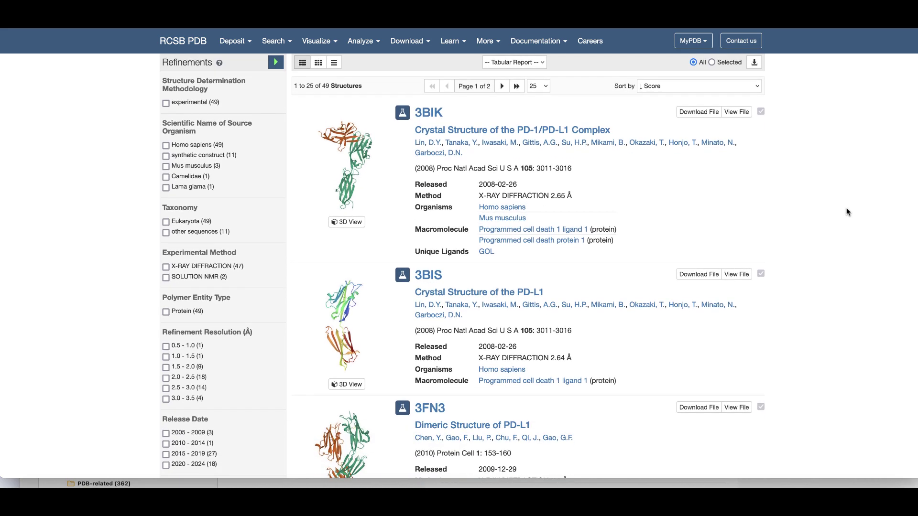
{"action": "scroll", "coordinate": [847, 212], "scroll_direction": "up", "scroll_amount": 2}
{"action": "left_click", "coordinate": [667, 125]}
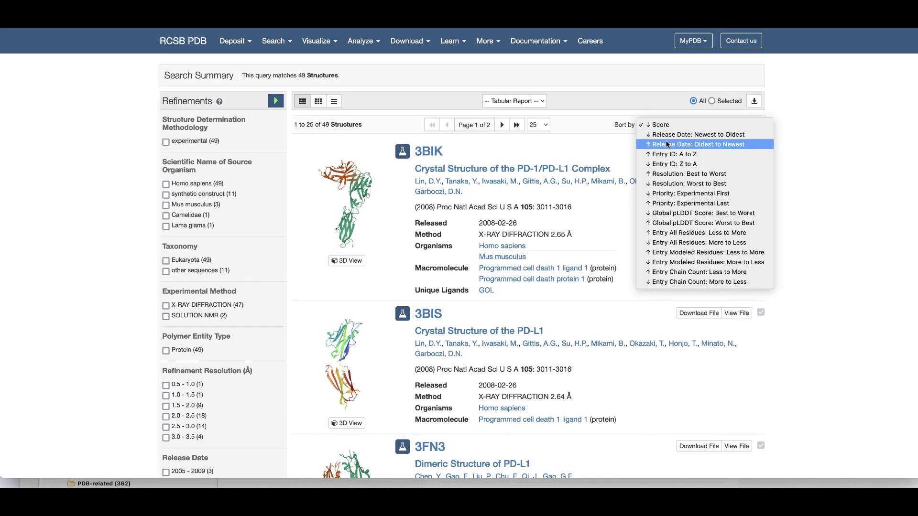
{"action": "left_click", "coordinate": [667, 144]}
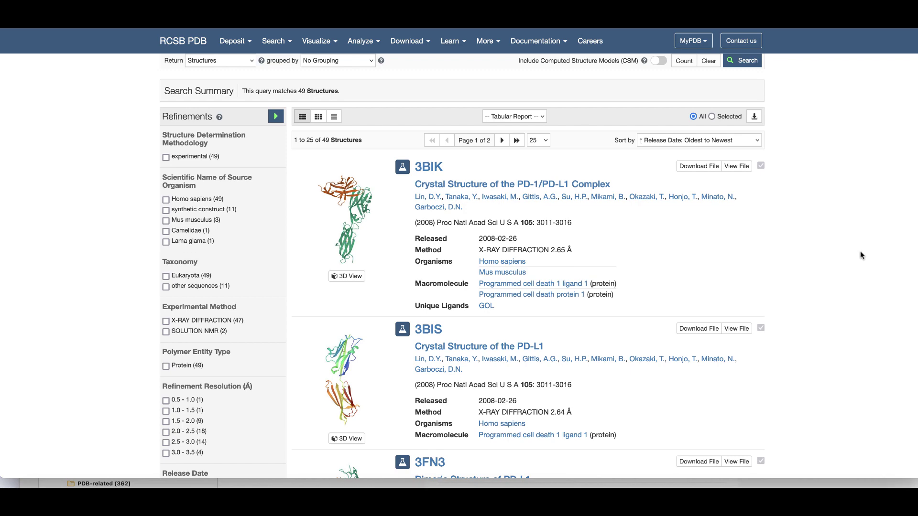
{"action": "scroll", "coordinate": [836, 203], "scroll_direction": "down", "scroll_amount": 5}
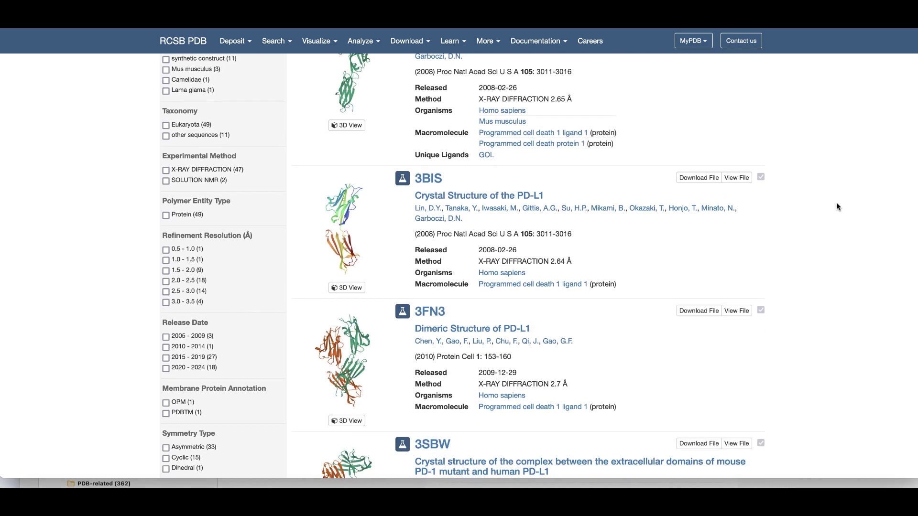
{"action": "scroll", "coordinate": [837, 207], "scroll_direction": "down", "scroll_amount": 8}
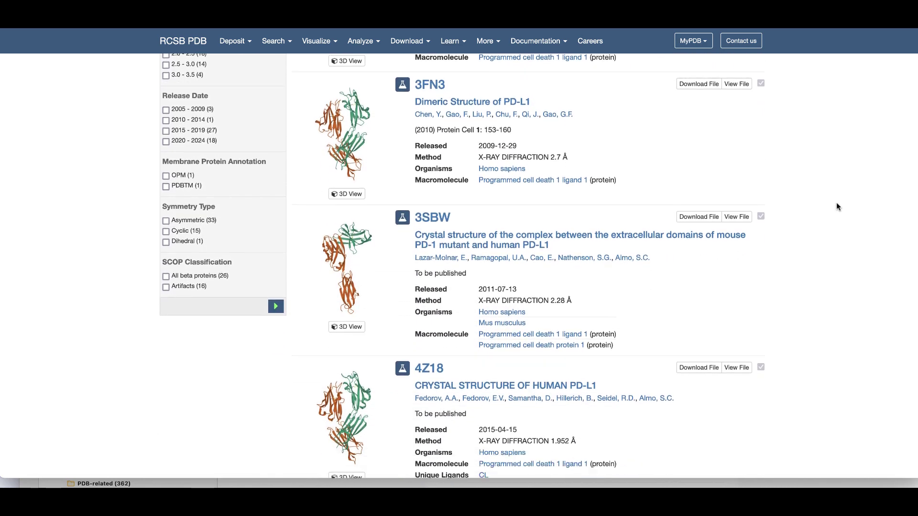
{"action": "scroll", "coordinate": [836, 206], "scroll_direction": "down", "scroll_amount": 7}
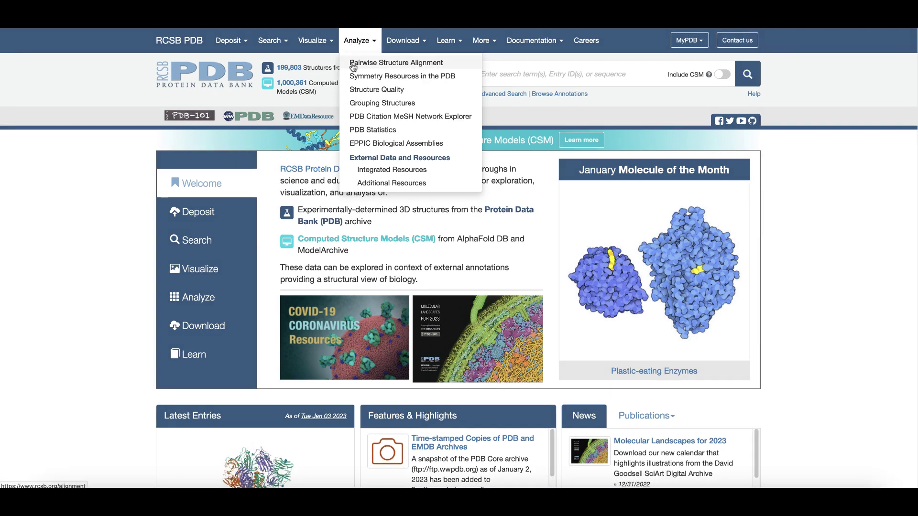
Set up a Pairwise Structure Alignment of 4ZQK chain B against 5JXE chain A
{"action": "left_click", "coordinate": [353, 66]}
{"action": "left_click", "coordinate": [226, 235]}
{"action": "type", "text": "4ZQK"}
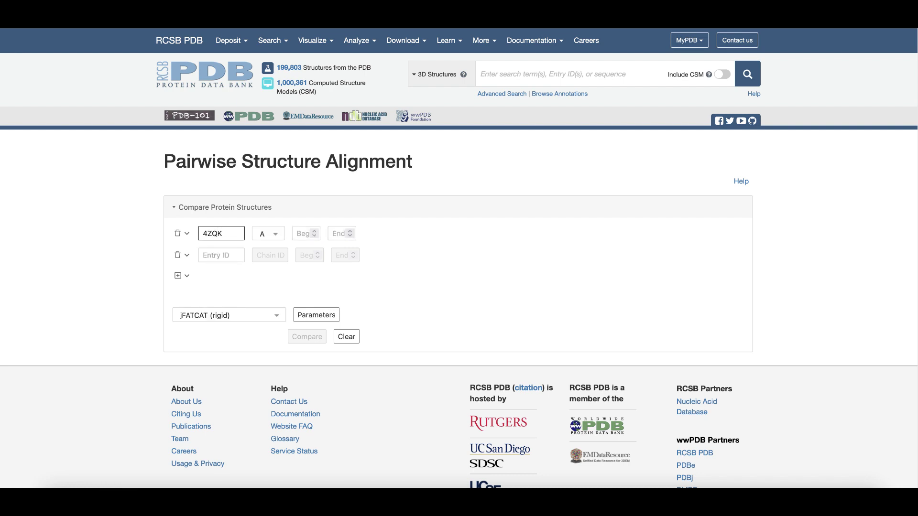
{"action": "left_click", "coordinate": [273, 239]}
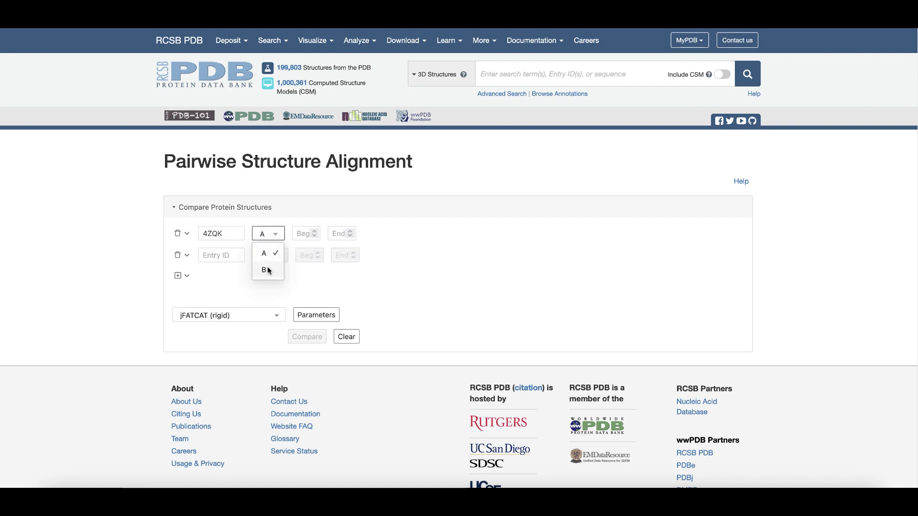
{"action": "left_click", "coordinate": [268, 269]}
{"action": "left_click", "coordinate": [214, 256]}
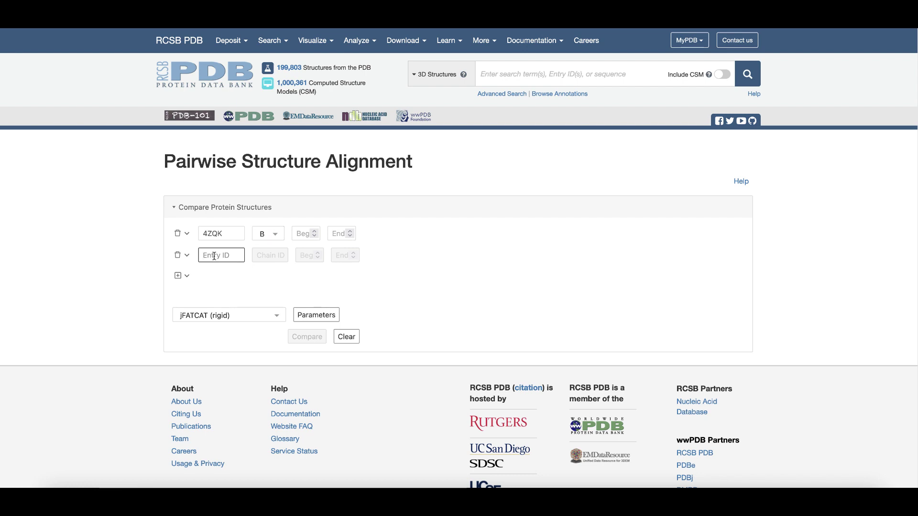
{"action": "type", "text": "5JXE"}
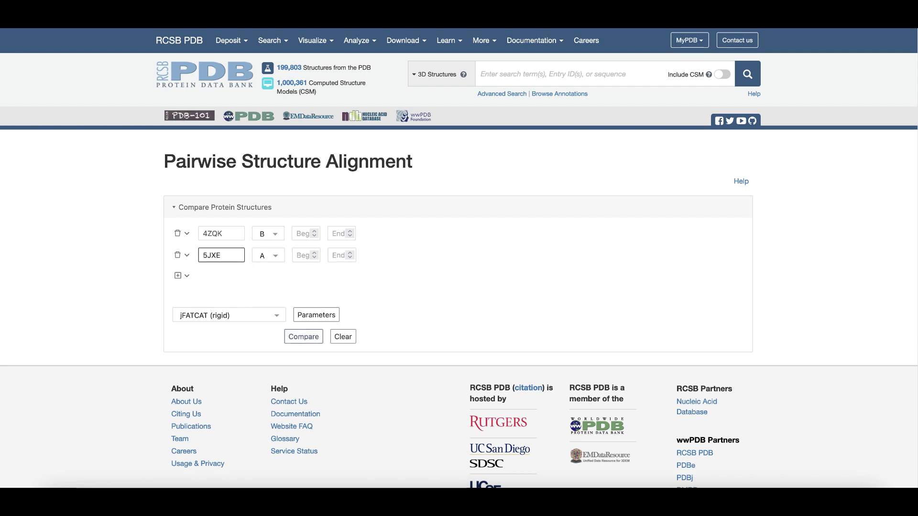
Compare the chains and view scores: RMSD 1.04, TM-score 0.8, 100% identity
{"action": "left_click", "coordinate": [298, 337]}
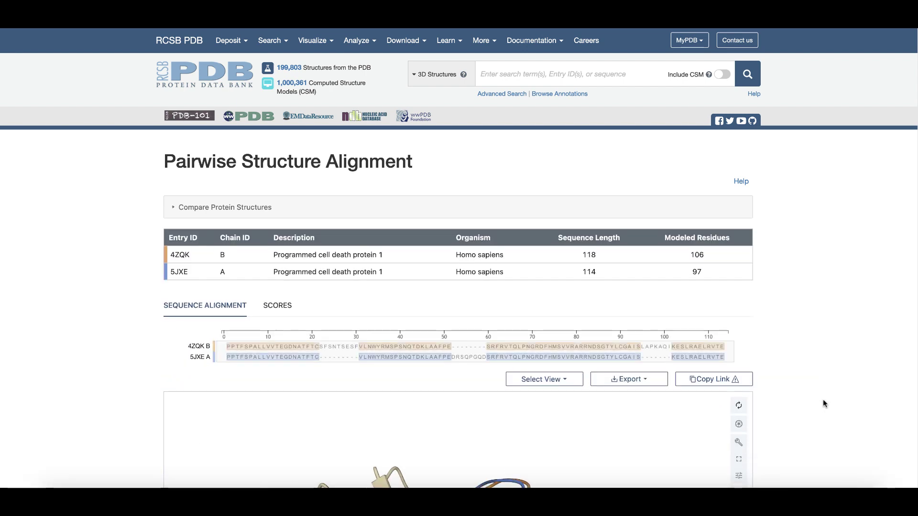
{"action": "scroll", "coordinate": [808, 363], "scroll_direction": "down", "scroll_amount": 3}
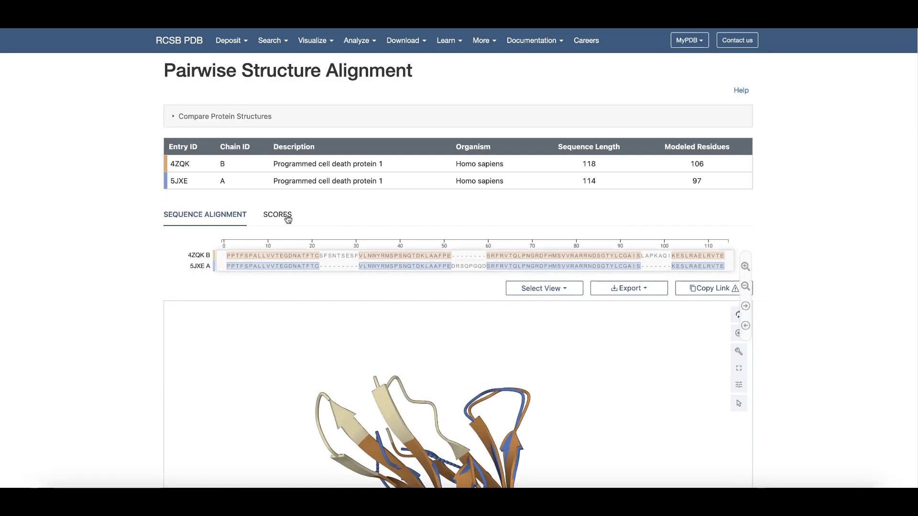
{"action": "left_click", "coordinate": [285, 218]}
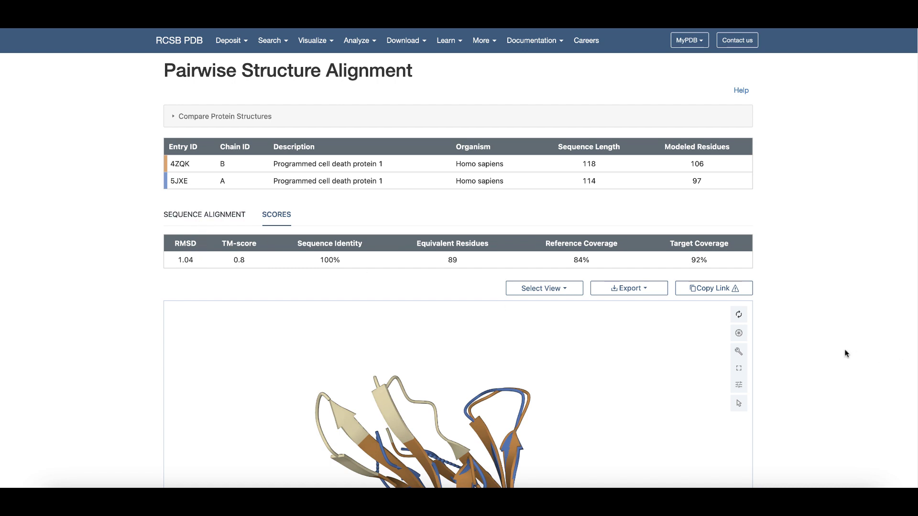
{"action": "scroll", "coordinate": [844, 354], "scroll_direction": "down", "scroll_amount": 5}
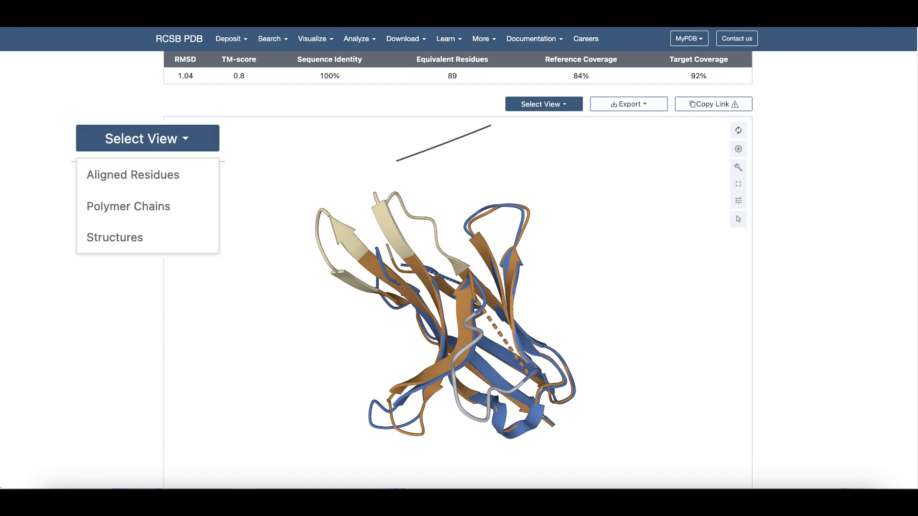
Switch the alignment view to show the full 4ZQK and 5JXE structures
{"action": "left_click", "coordinate": [544, 104]}
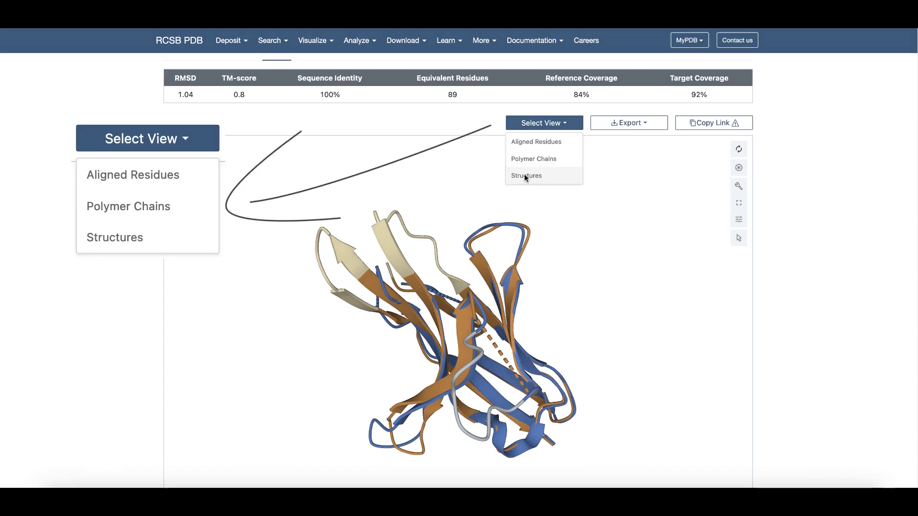
{"action": "left_click", "coordinate": [526, 176]}
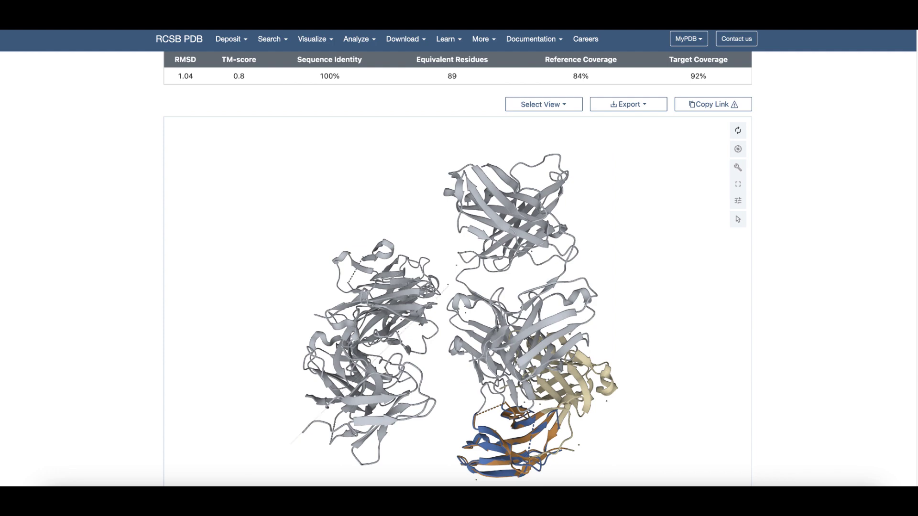
{"action": "scroll", "coordinate": [459, 267], "scroll_direction": "down", "scroll_amount": 1}
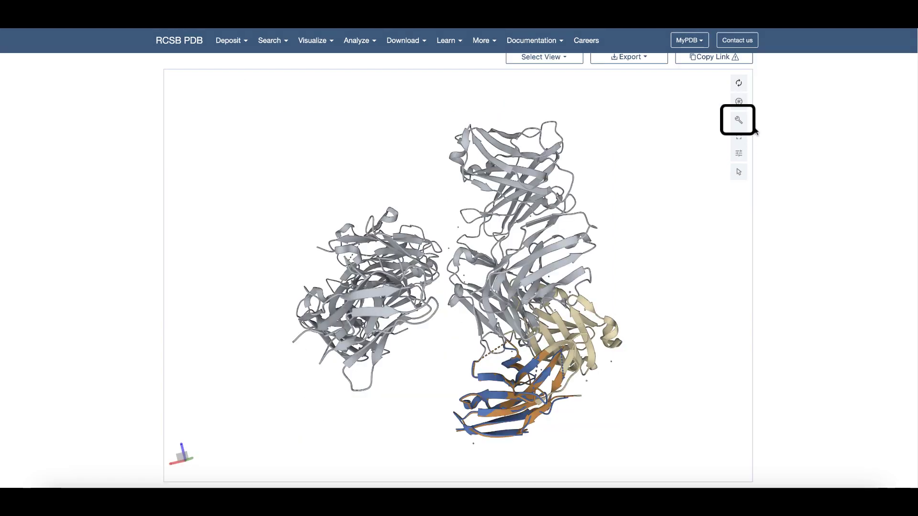
Select the left pembrolizumab Fab chain at Chain granularity, remove it, and recentre
{"action": "left_click", "coordinate": [738, 119]}
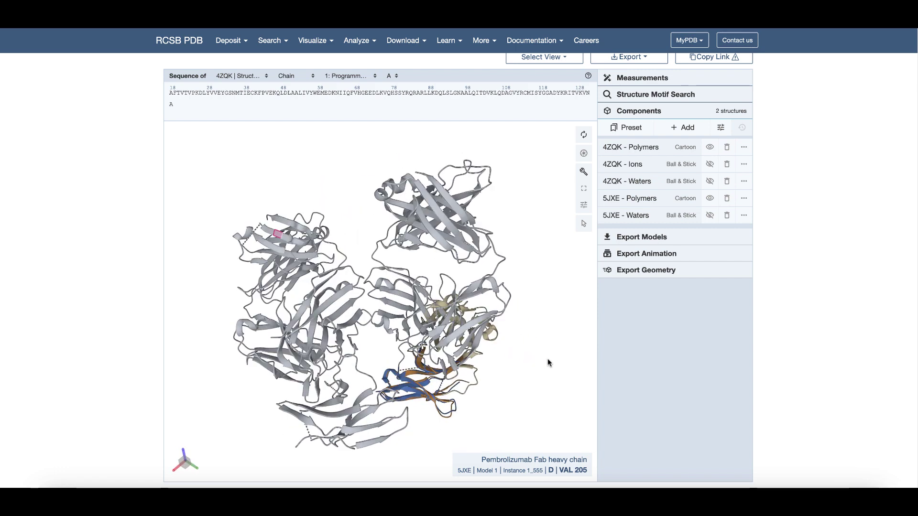
{"action": "left_click", "coordinate": [584, 223]}
{"action": "left_click", "coordinate": [289, 135]}
{"action": "left_click", "coordinate": [295, 148]}
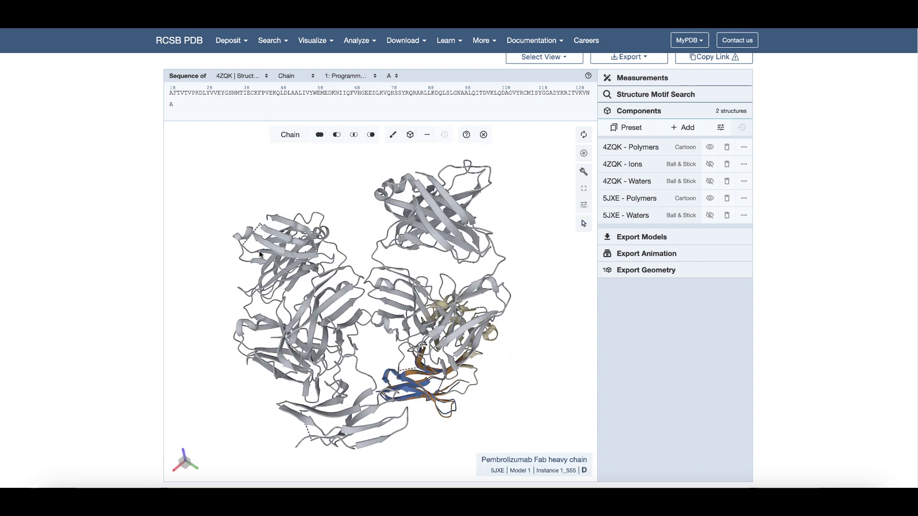
{"action": "left_click", "coordinate": [306, 258]}
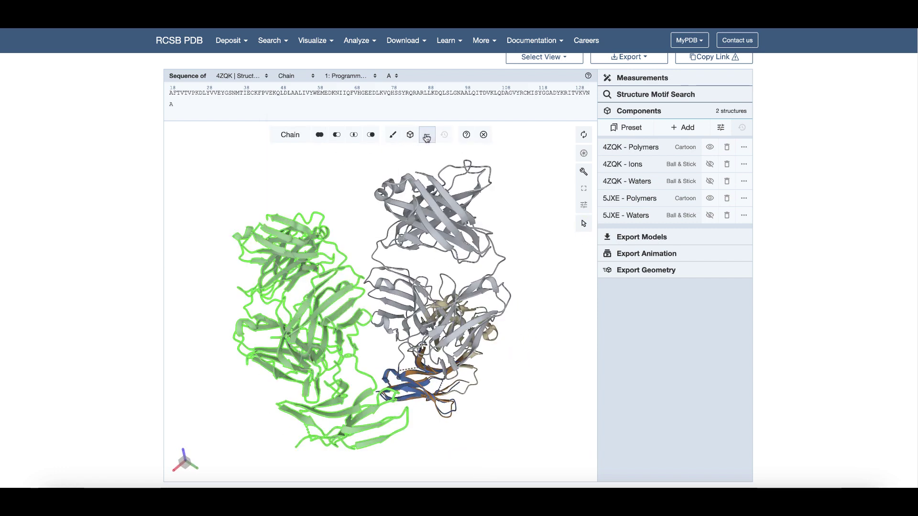
{"action": "left_click", "coordinate": [427, 134]}
{"action": "left_click", "coordinate": [584, 135]}
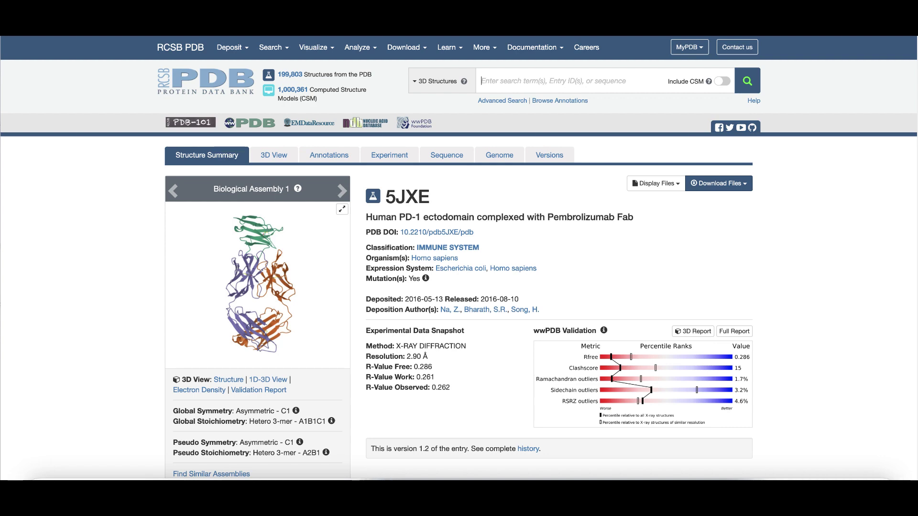
Scroll to 5JXE entity 1, PD-1 chains A and B, 114 residues, UniProt Q15116
{"action": "scroll", "coordinate": [459, 258], "scroll_direction": "down", "scroll_amount": 2}
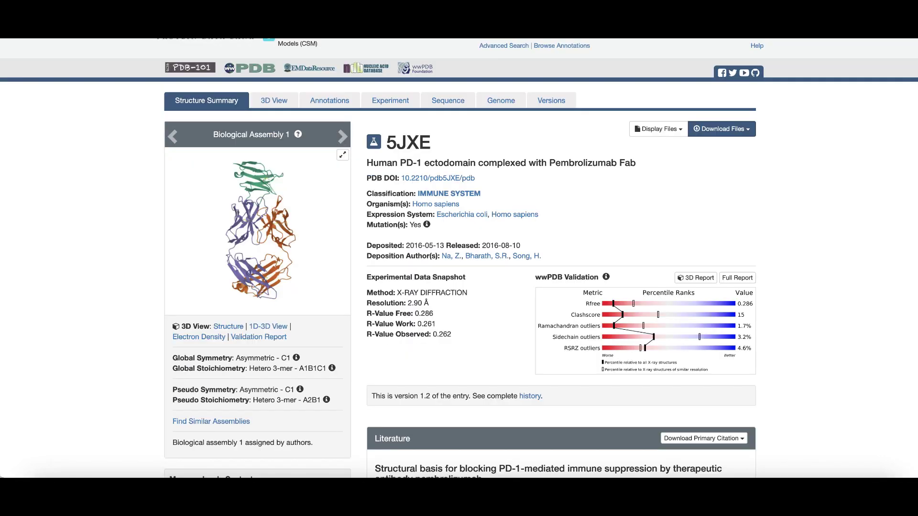
{"action": "scroll", "coordinate": [888, 285], "scroll_direction": "down", "scroll_amount": 5}
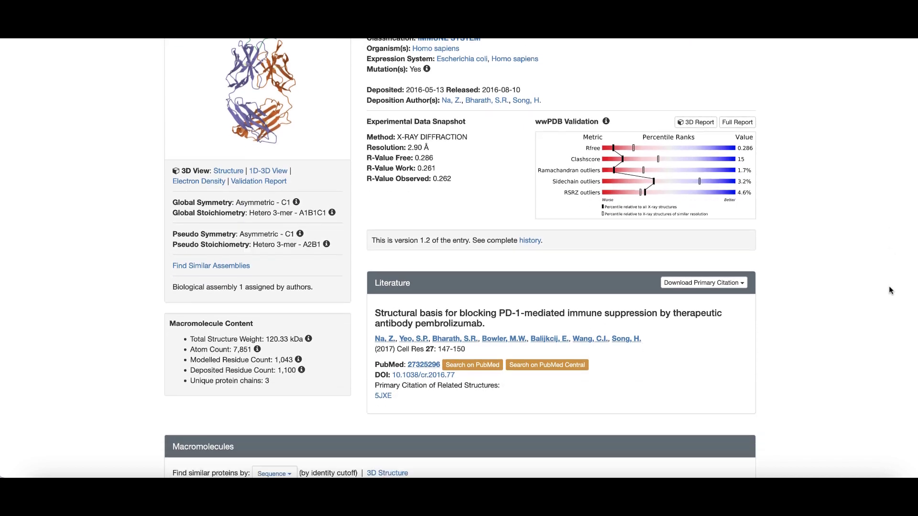
{"action": "scroll", "coordinate": [889, 287], "scroll_direction": "down", "scroll_amount": 10}
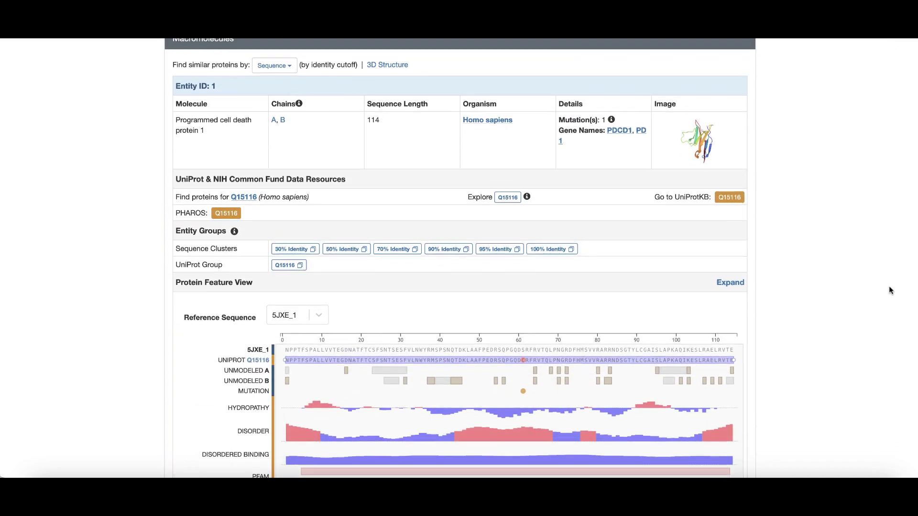
{"action": "scroll", "coordinate": [889, 287], "scroll_direction": "up", "scroll_amount": 1}
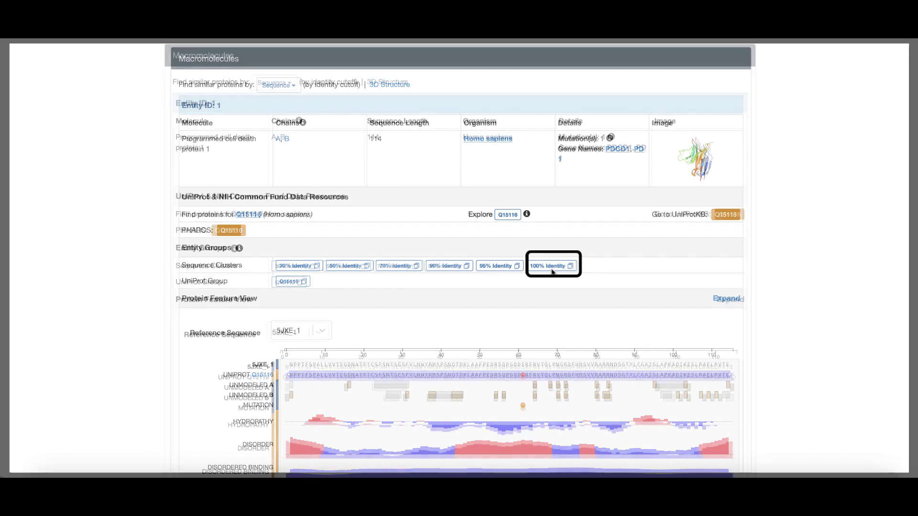
Open PD-1's 100% Identity cluster and list its 8 polymer entities, through 7WSL
{"action": "left_click", "coordinate": [552, 270]}
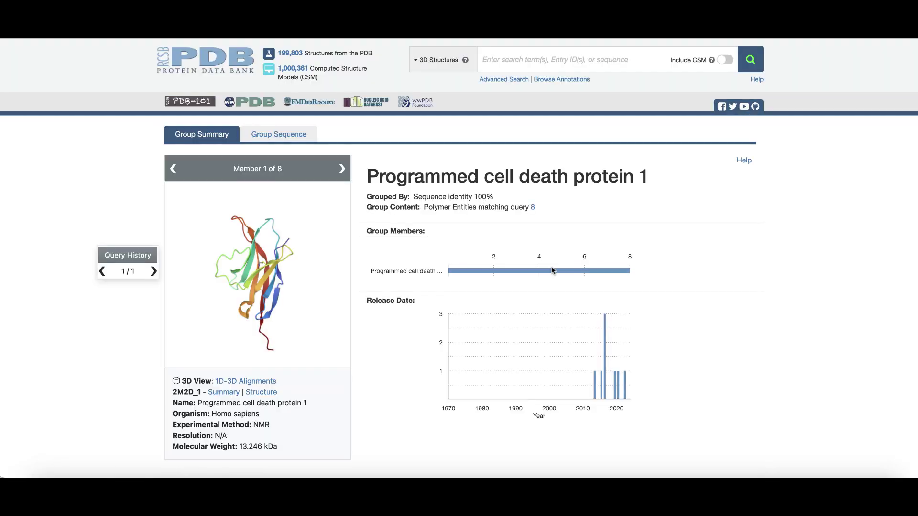
{"action": "scroll", "coordinate": [816, 280], "scroll_direction": "down", "scroll_amount": 3}
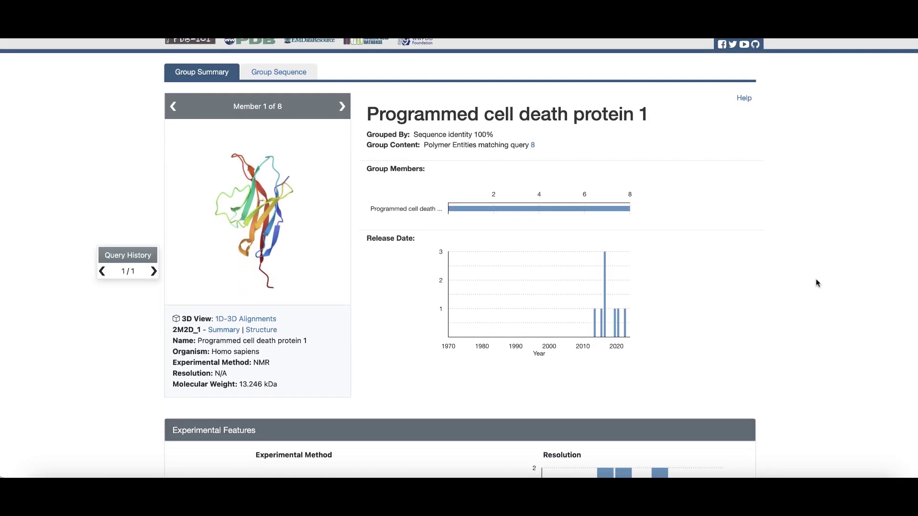
{"action": "left_click", "coordinate": [533, 137]}
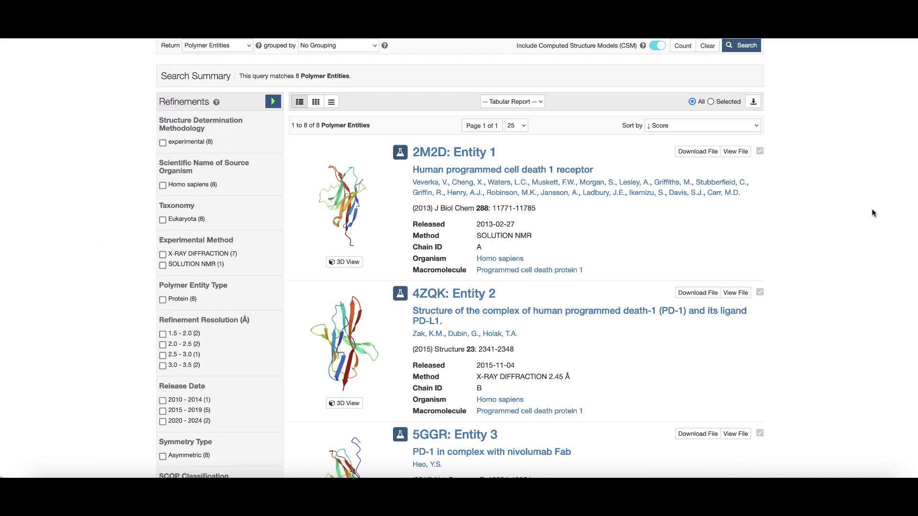
{"action": "scroll", "coordinate": [871, 210], "scroll_direction": "down", "scroll_amount": 2}
{"action": "scroll", "coordinate": [871, 213], "scroll_direction": "down", "scroll_amount": 5}
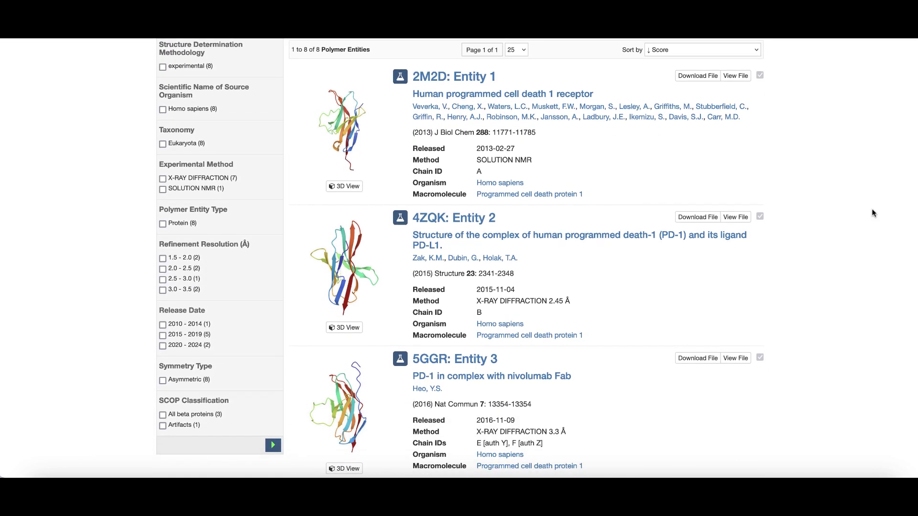
{"action": "scroll", "coordinate": [842, 270], "scroll_direction": "down", "scroll_amount": 1}
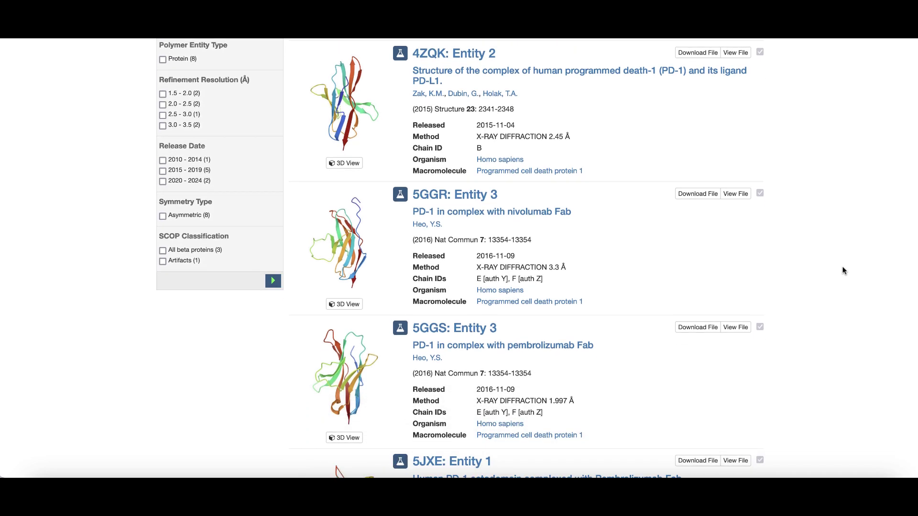
{"action": "scroll", "coordinate": [849, 267], "scroll_direction": "down", "scroll_amount": 10}
{"action": "scroll", "coordinate": [842, 277], "scroll_direction": "down", "scroll_amount": 2}
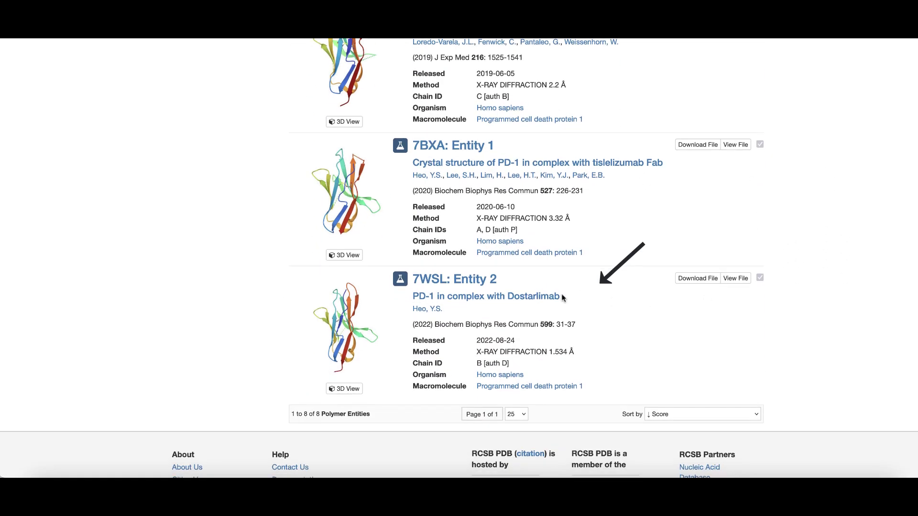